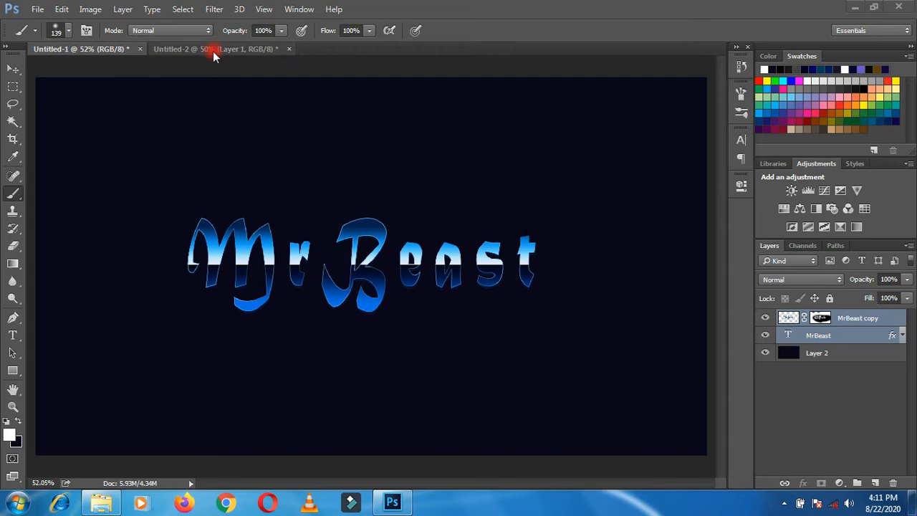
Step: Add the text "MrBeast" to the Untitled-2 canvas and position it slightly left of the canvas centre
left_click(12, 335)
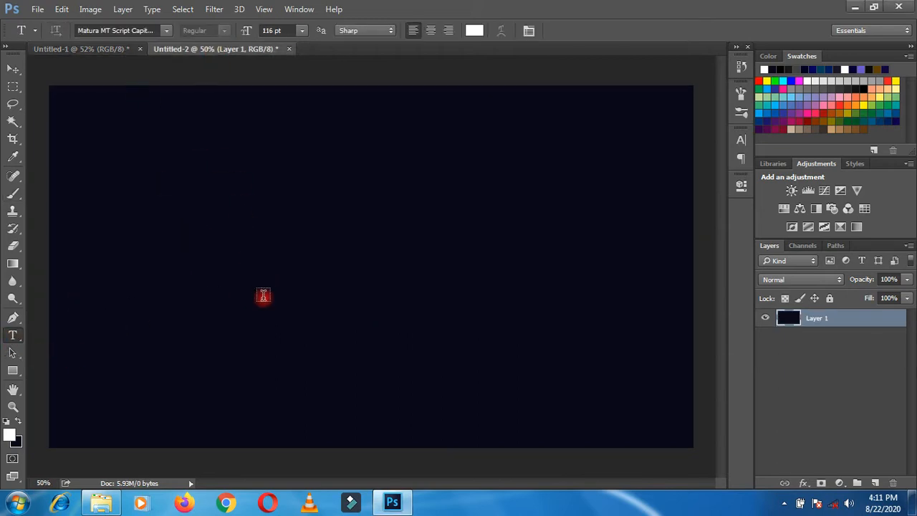
left_click(263, 297)
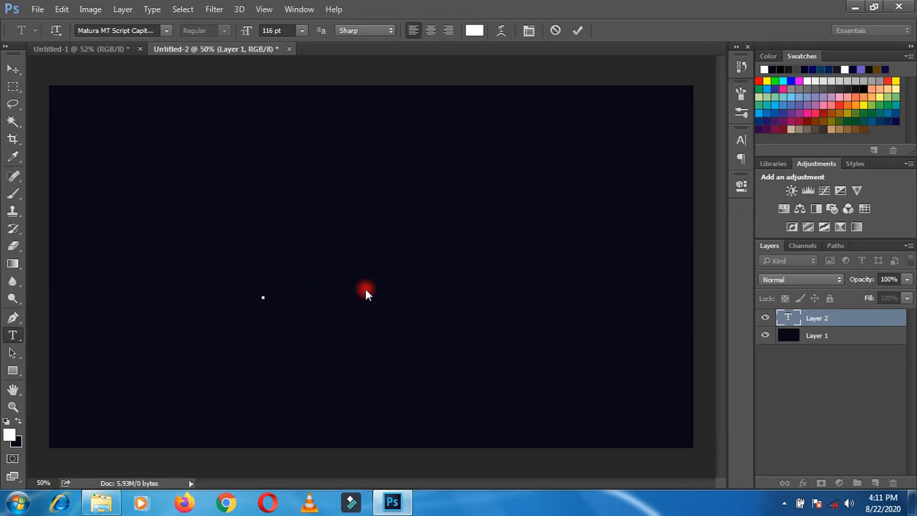
type("Mr")
key("BackSpace")
type("Beast")
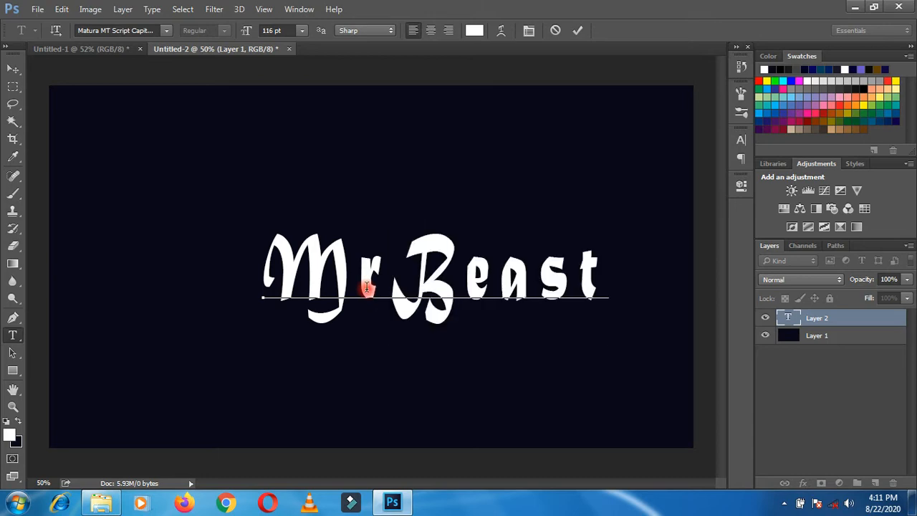
left_click_drag(436, 374, 357, 363)
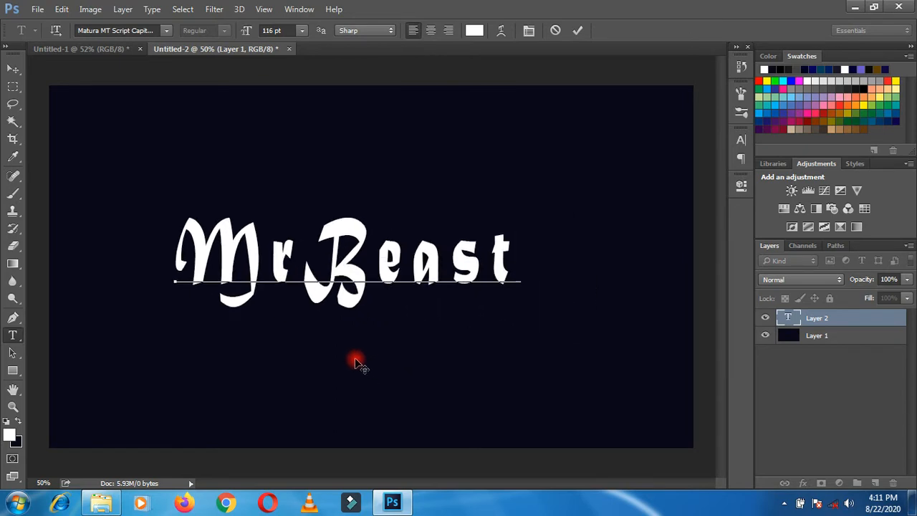
left_click(579, 30)
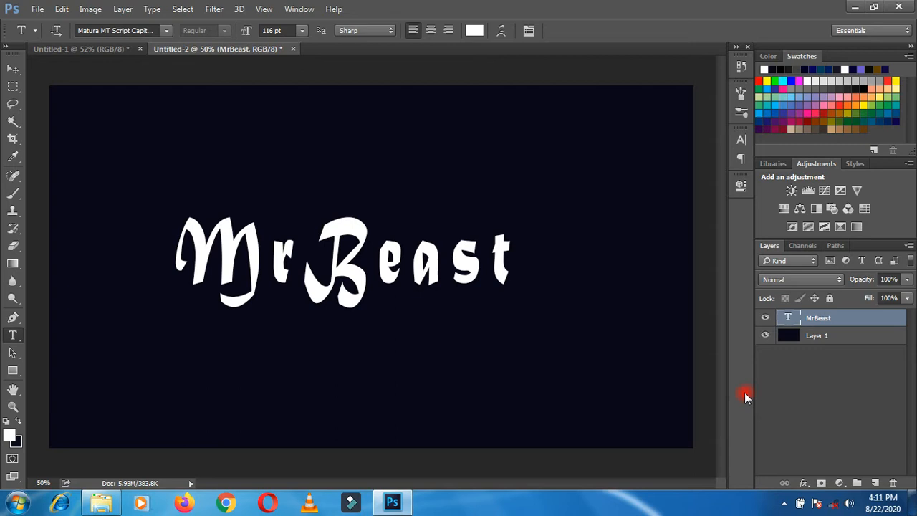
Step: Add a Gradient Overlay to the MrBeast text layer and load the Foreground to Background preset for editing
right_click(846, 321)
left_click(593, 97)
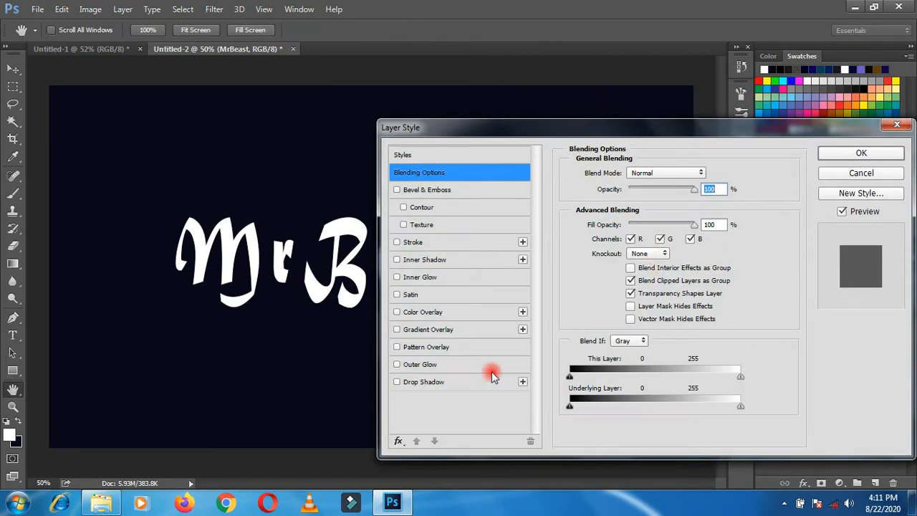
left_click(439, 337)
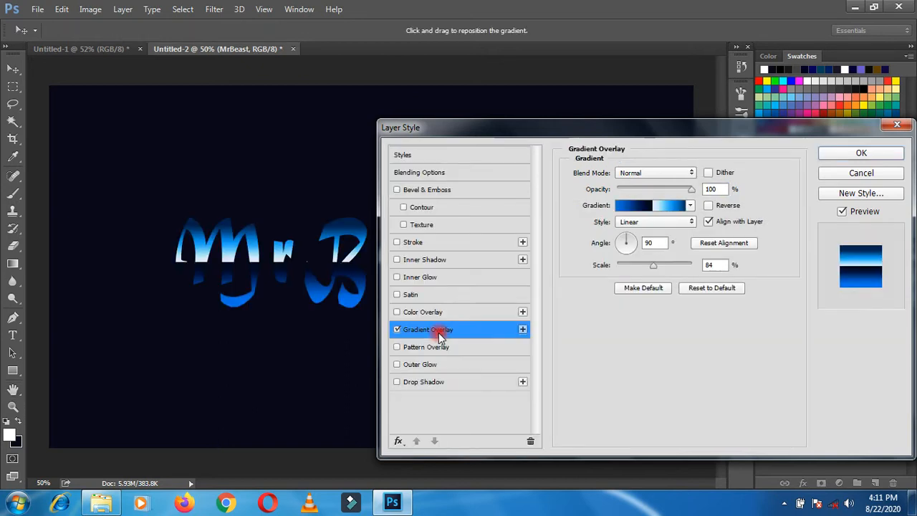
left_click(648, 206)
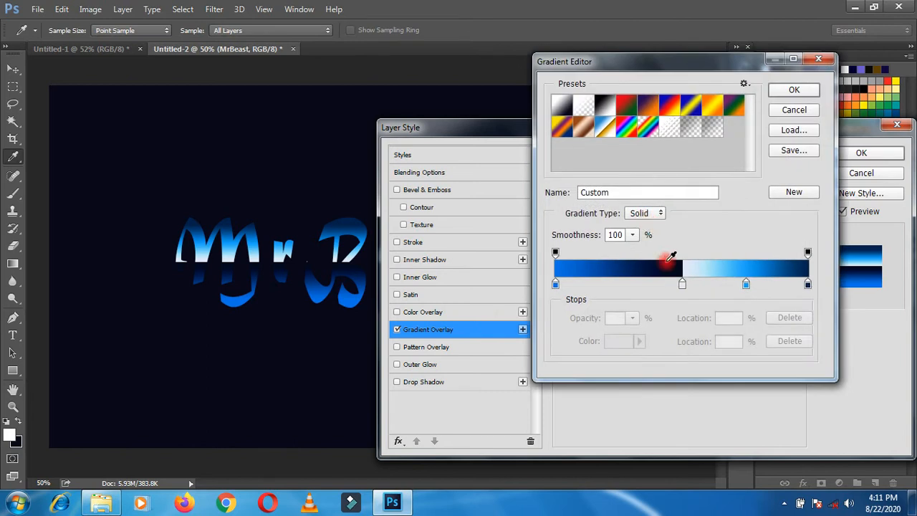
left_click(561, 107)
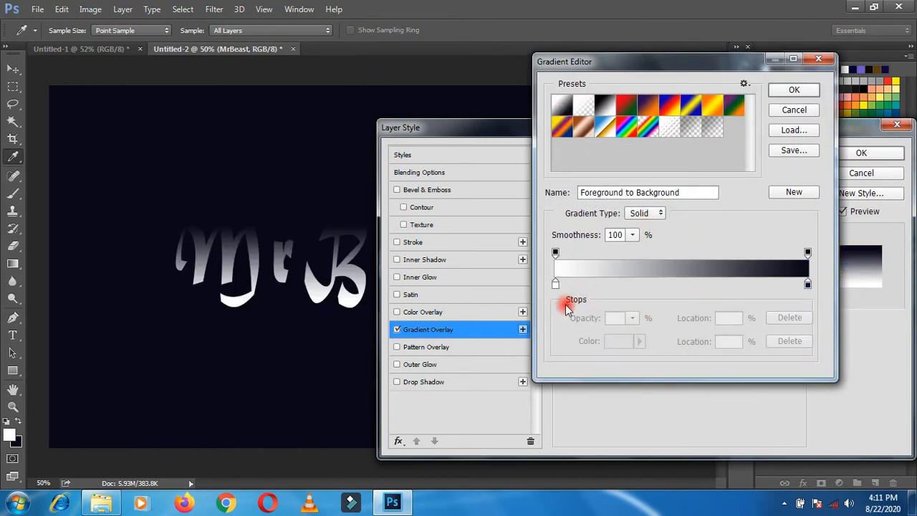
Step: Set the gradient's starting colour stop at 0% to bright blue 098ff6
left_click(556, 285)
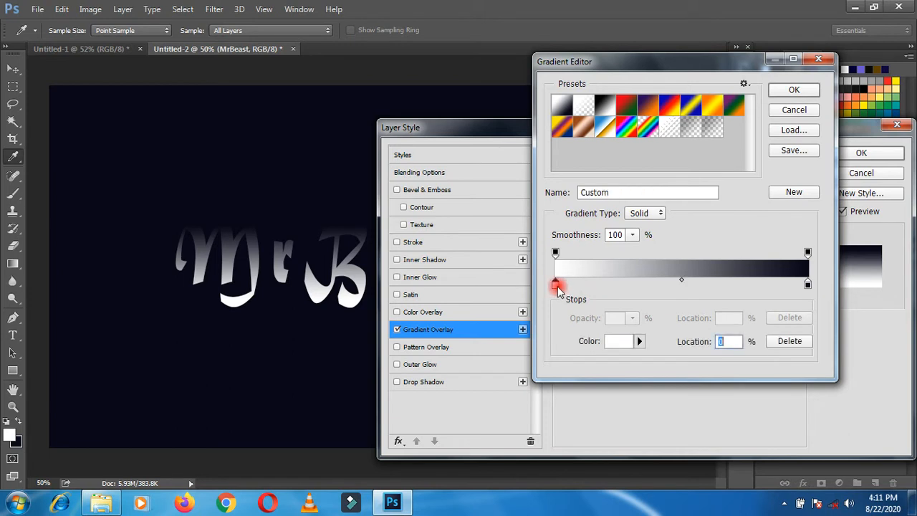
left_click(619, 345)
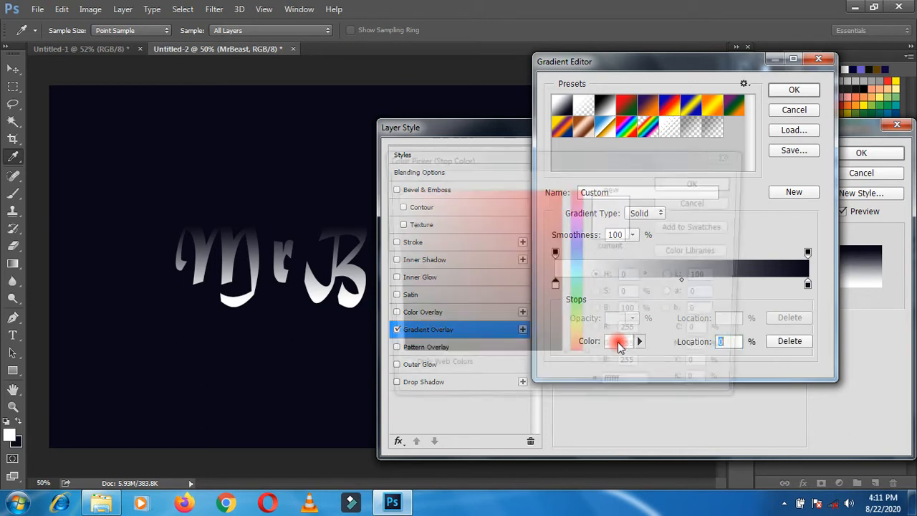
left_click_drag(520, 159, 599, 129)
left_click(657, 234)
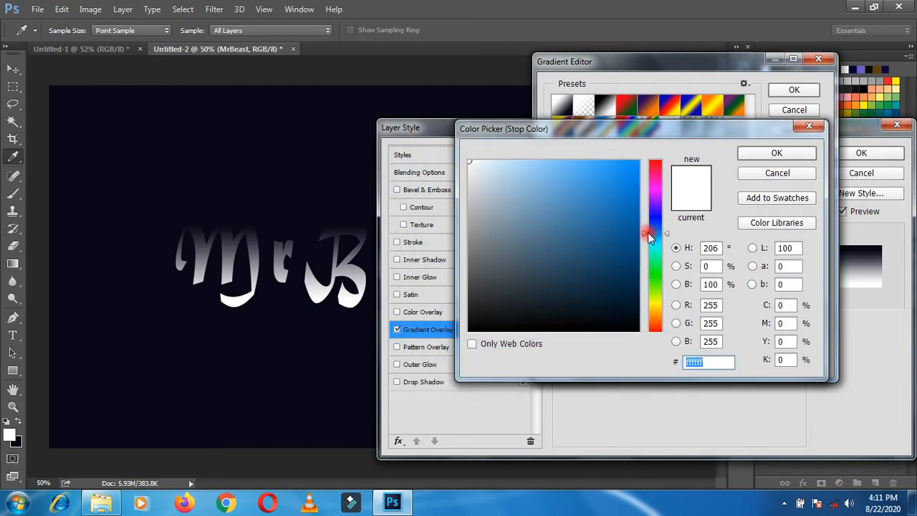
left_click(624, 170)
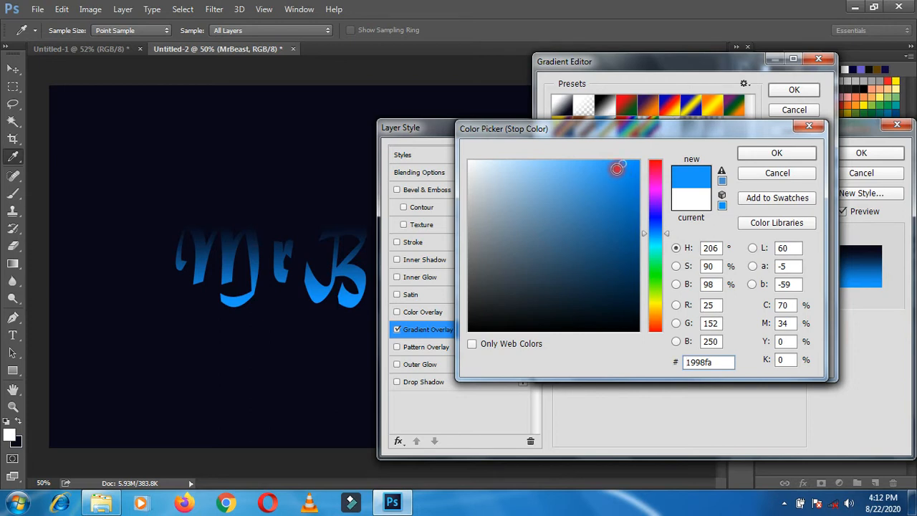
mouse_move(617, 170)
left_mouse_down()
mouse_move(633, 274)
mouse_move(619, 208)
mouse_move(634, 238)
left_mouse_up()
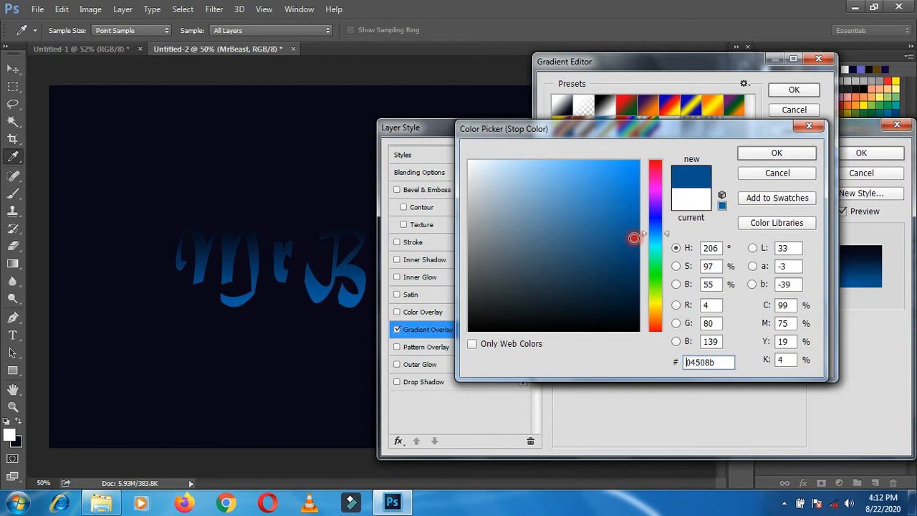
left_click(632, 167)
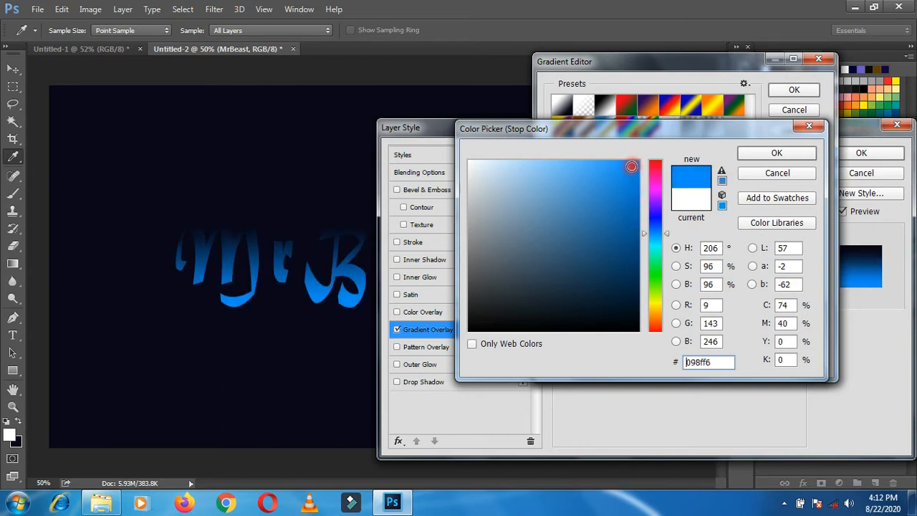
left_click(777, 153)
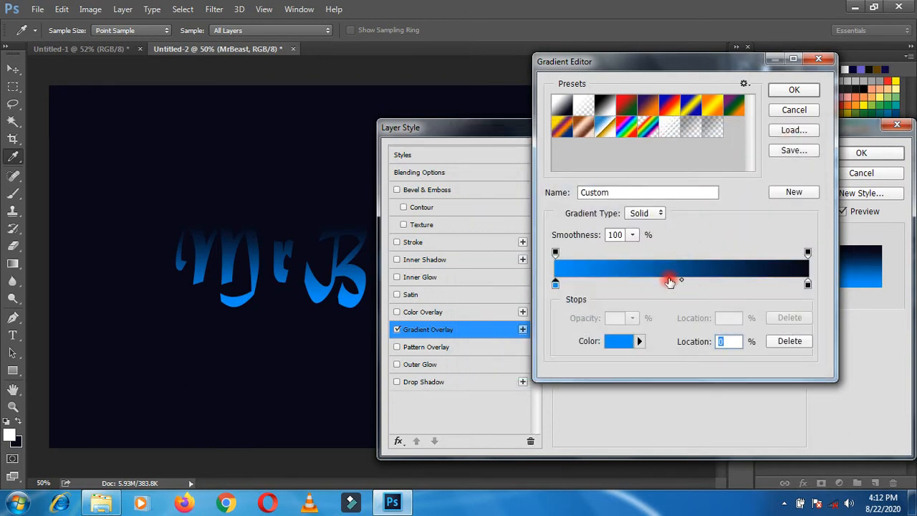
Step: Add a colour stop at 45% of the gradient and colour it dark blue 033052
left_click(668, 282)
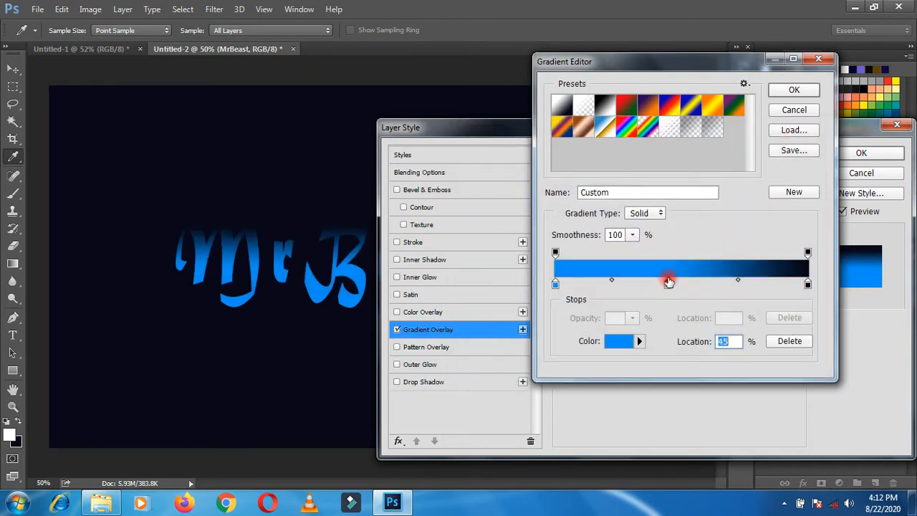
left_click(625, 341)
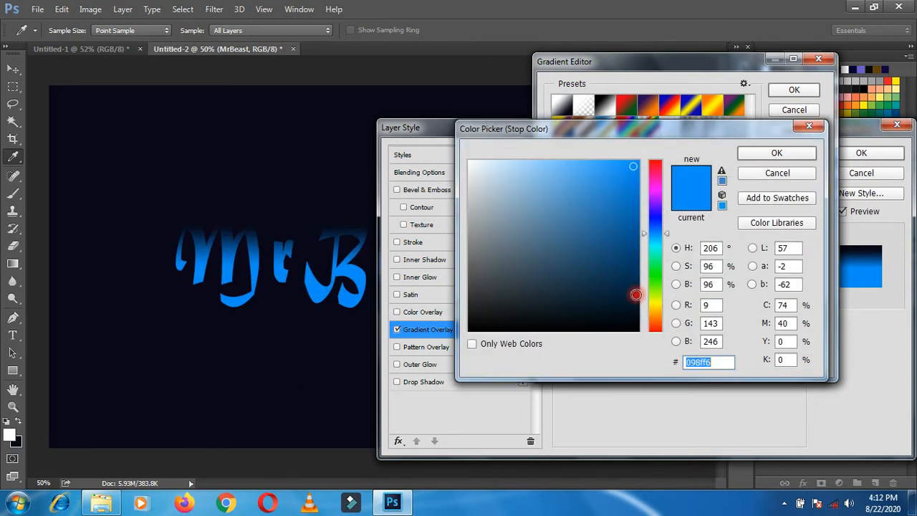
left_click_drag(635, 303, 635, 296)
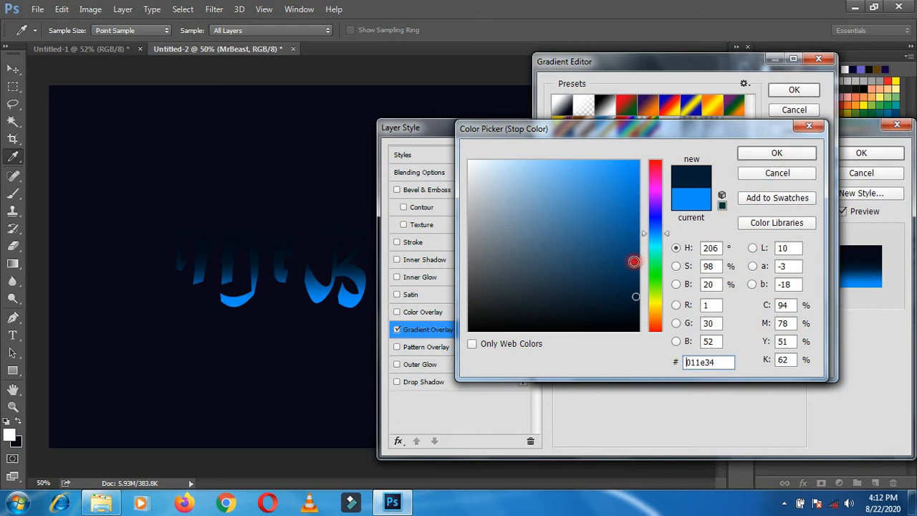
left_click(634, 266)
left_click(633, 277)
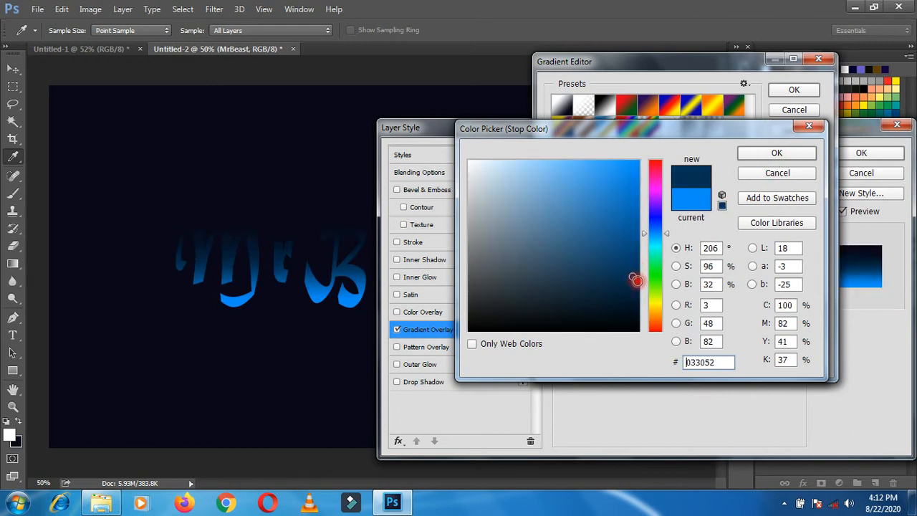
left_click(772, 154)
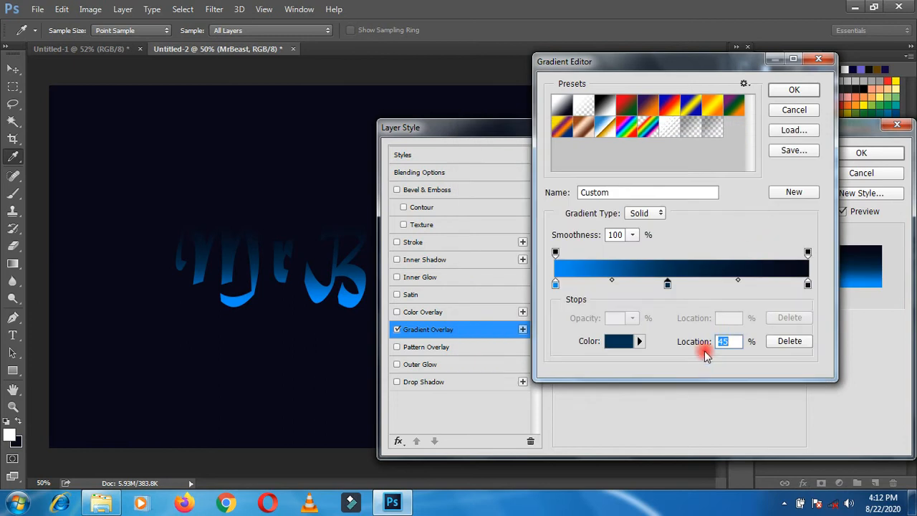
Step: Add a colour stop at 51% of the gradient and make it white ffffff
left_click(684, 283)
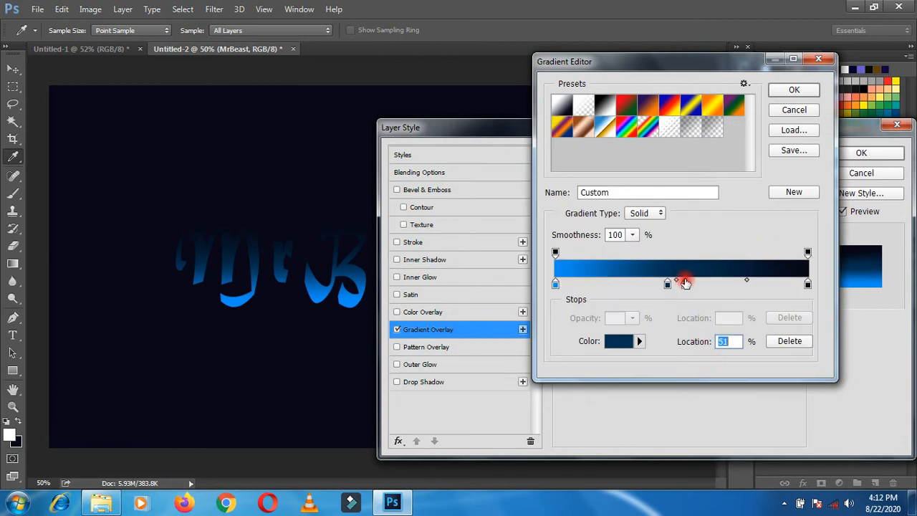
left_click(622, 343)
left_click(469, 162)
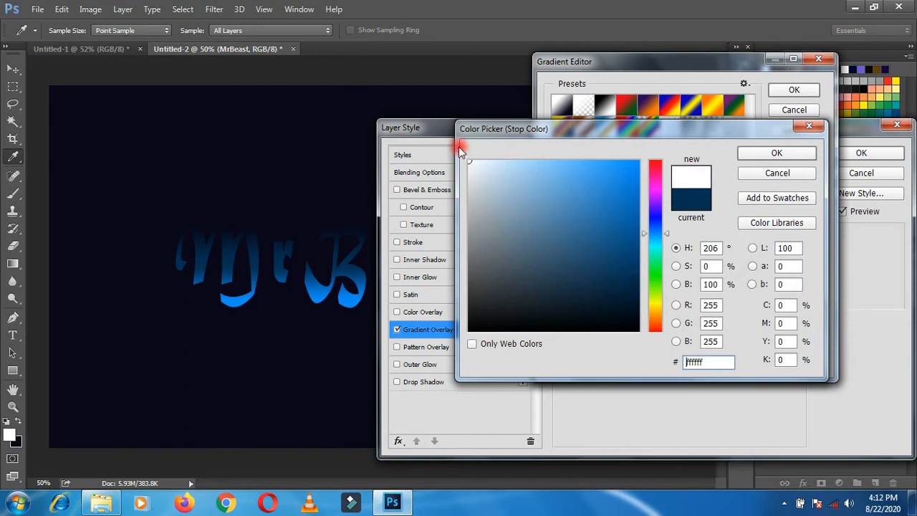
left_click(778, 155)
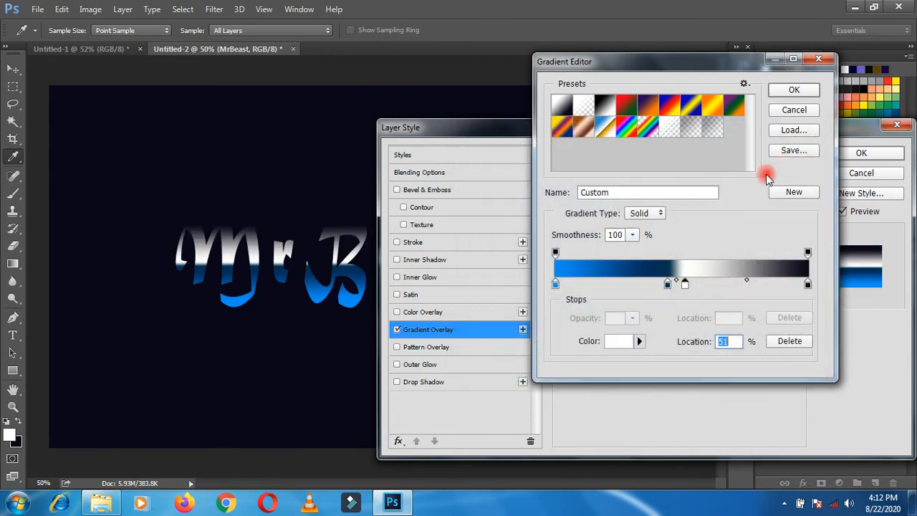
Step: Add a colour stop at 74% of the gradient and colour it light blue 3ba2f1
left_click(743, 283)
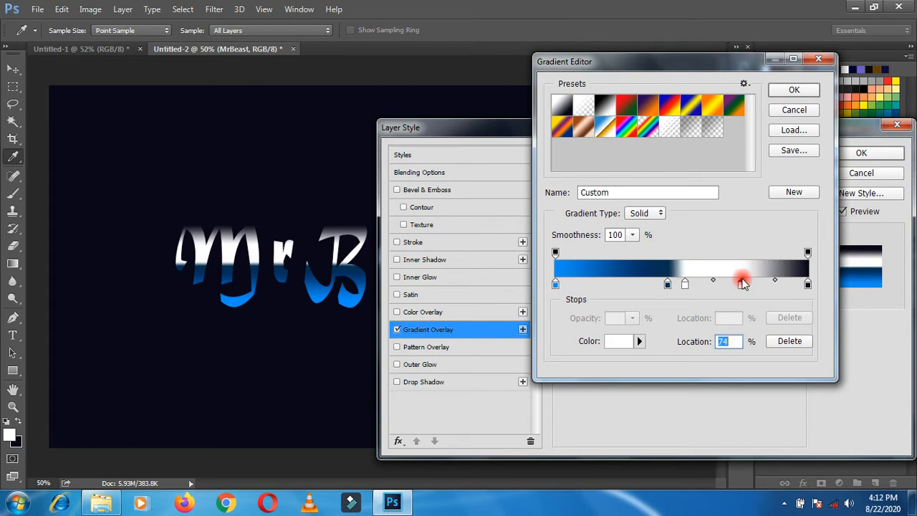
left_click(621, 342)
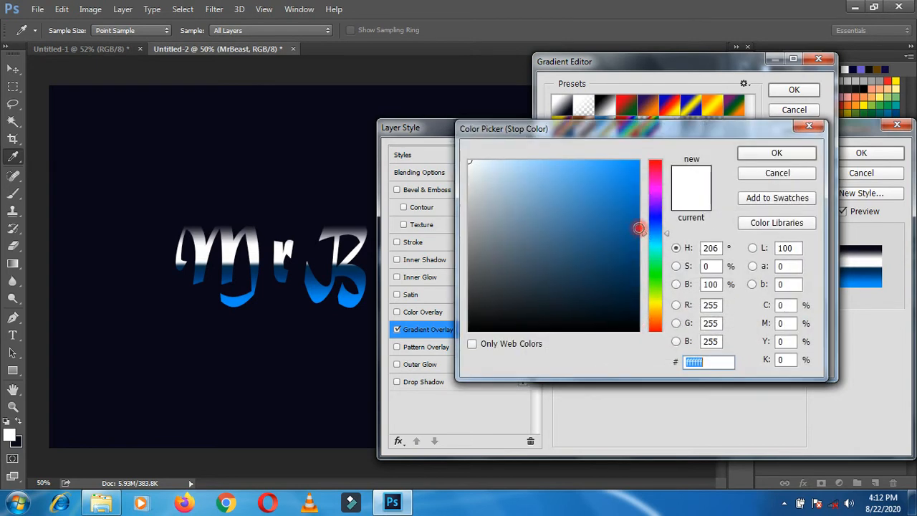
left_click(557, 162)
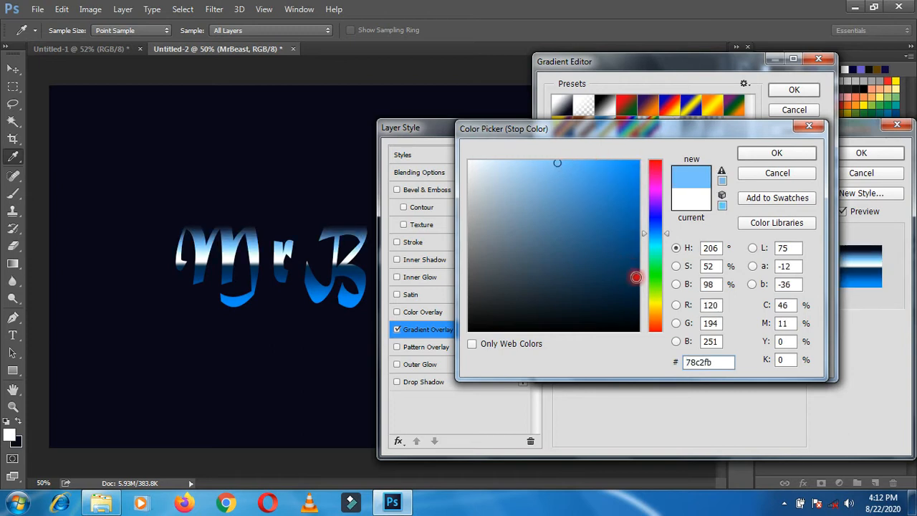
type("012e50")
left_click_drag(635, 278, 628, 241)
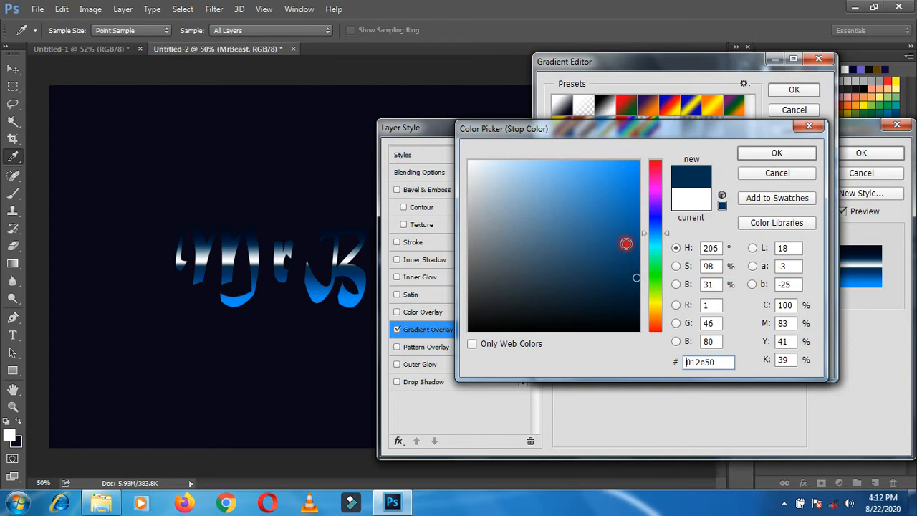
left_click(476, 165)
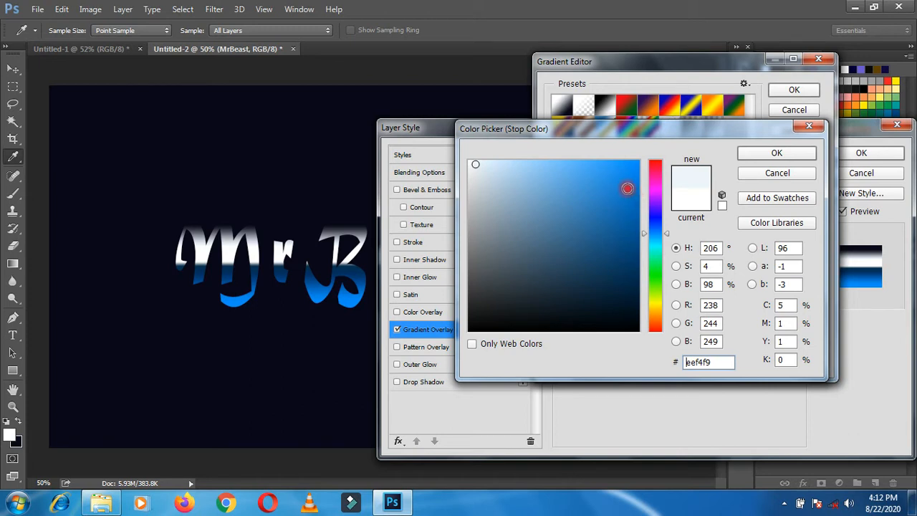
left_click(541, 164)
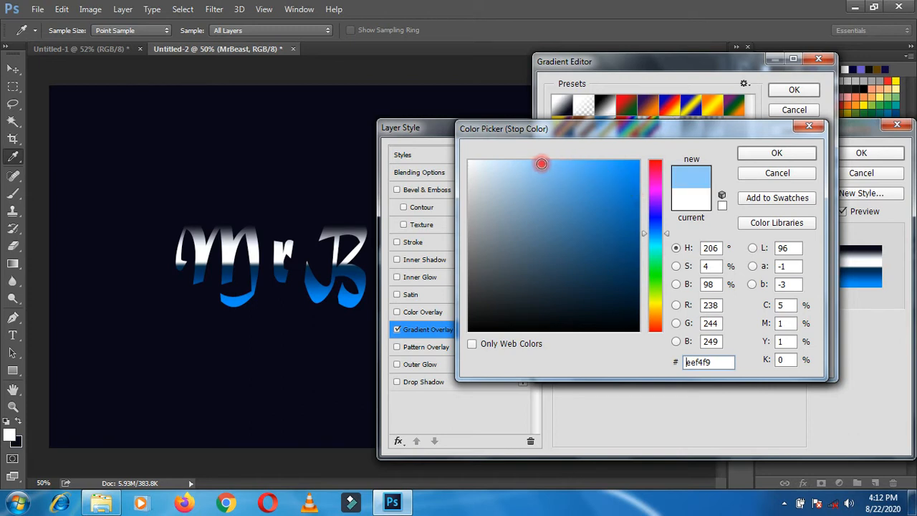
left_click_drag(540, 164, 598, 169)
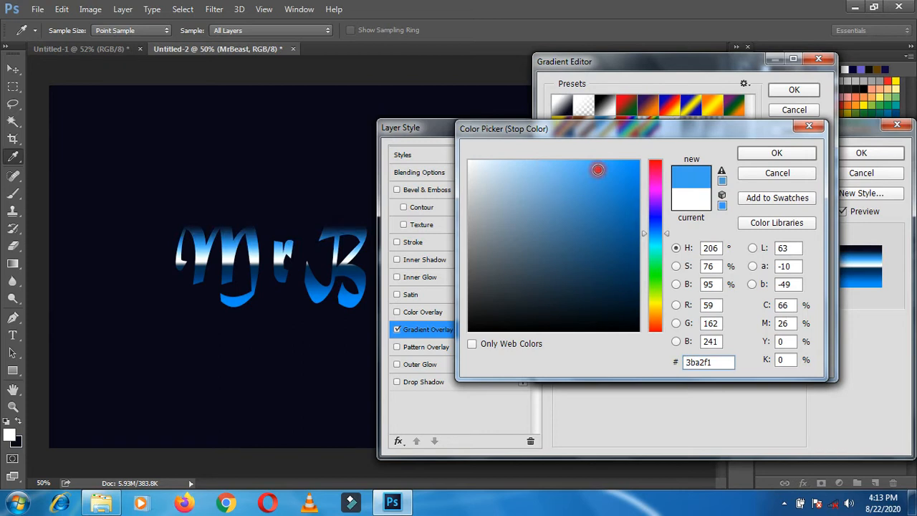
left_click(776, 153)
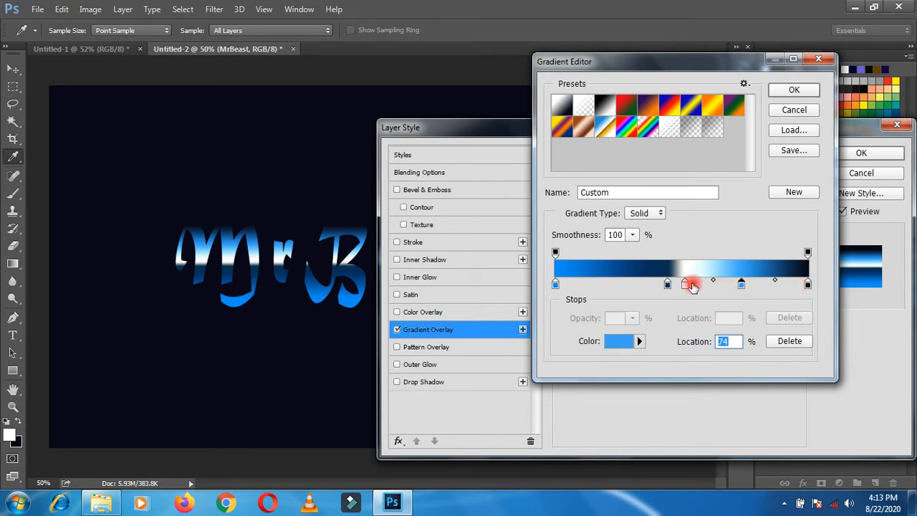
Step: Set the location of the white gradient stop to 50%
left_click_drag(686, 285, 674, 287)
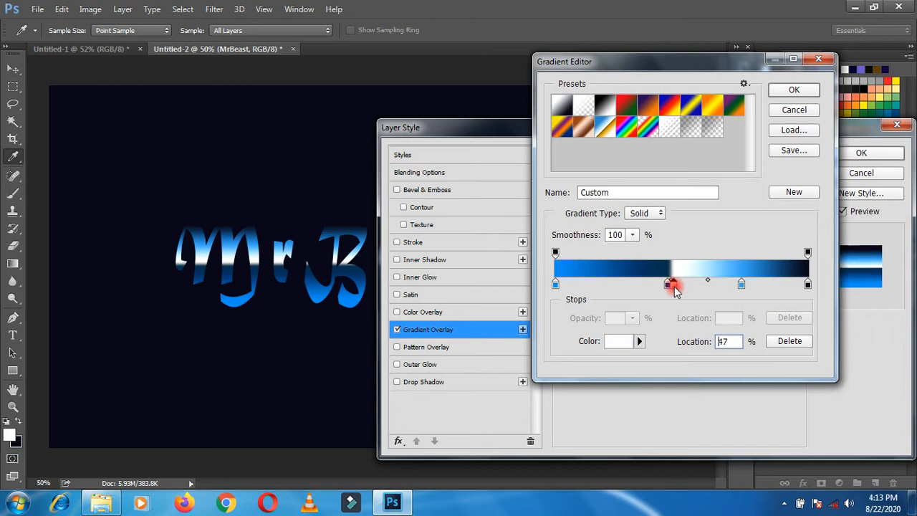
double_click(729, 341)
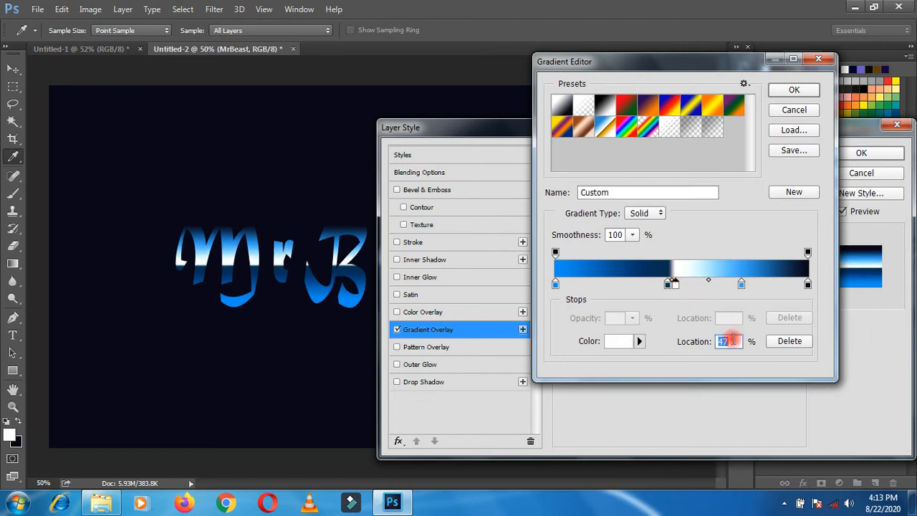
type("50")
left_click(696, 320)
Step: Move the dark blue gradient stop to 50% so it meets the white stop, and accept the edited gradient
left_click(666, 285)
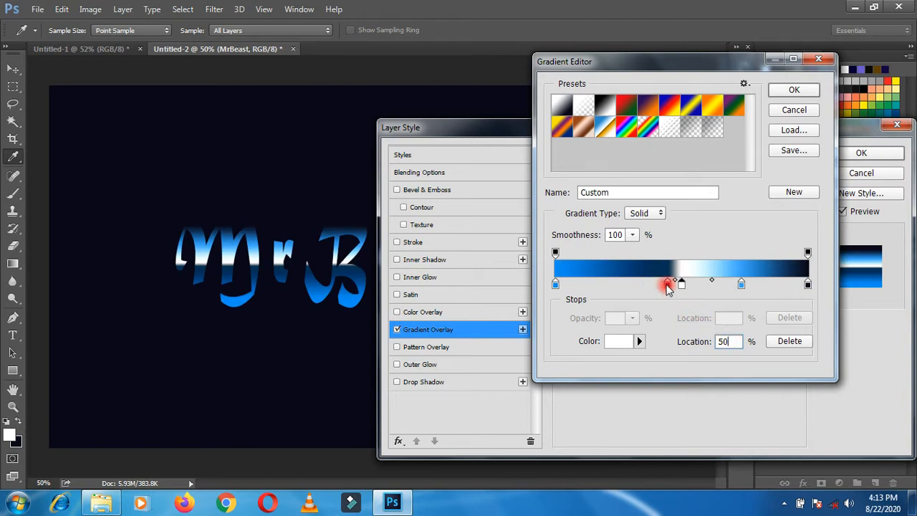
left_click_drag(667, 285, 682, 287)
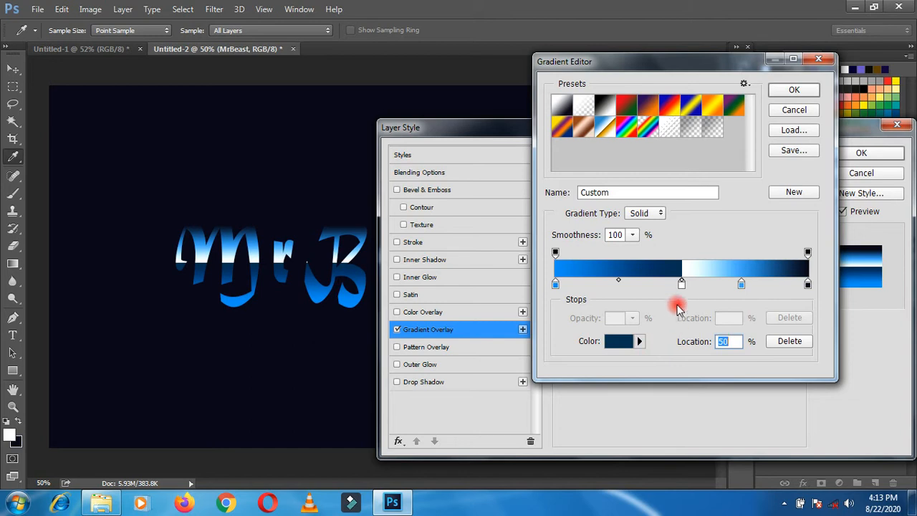
left_click_drag(681, 288, 682, 285)
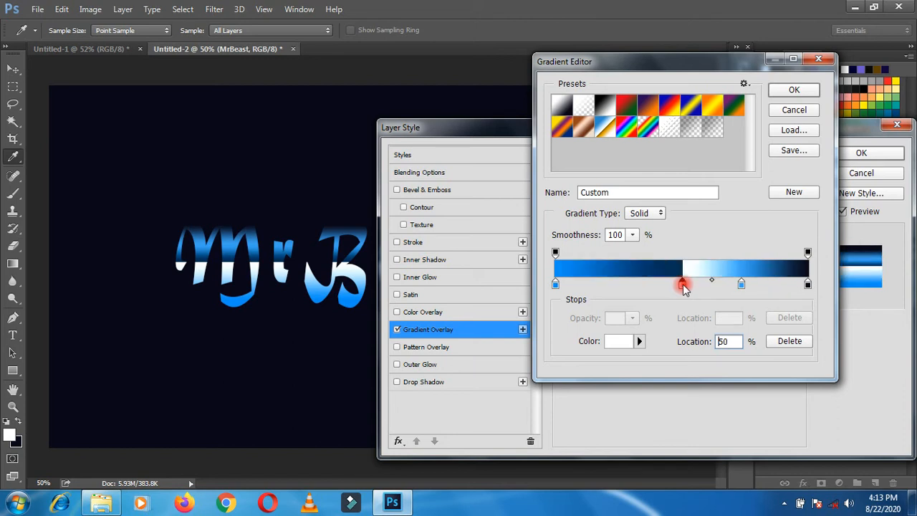
left_click(786, 91)
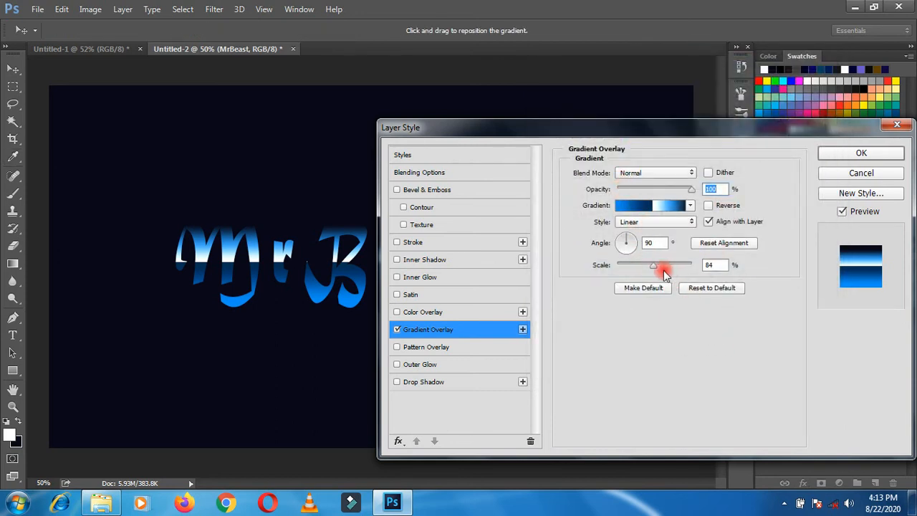
Step: Set the gradient overlay's scale to 66%, apply the layer style and collapse the MrBeast layer's effects list
left_click_drag(650, 272, 646, 249)
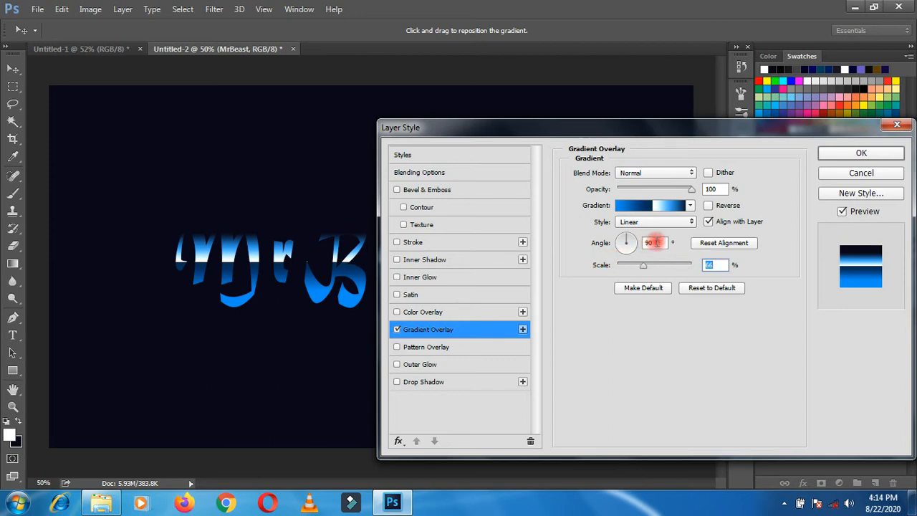
left_click(860, 156)
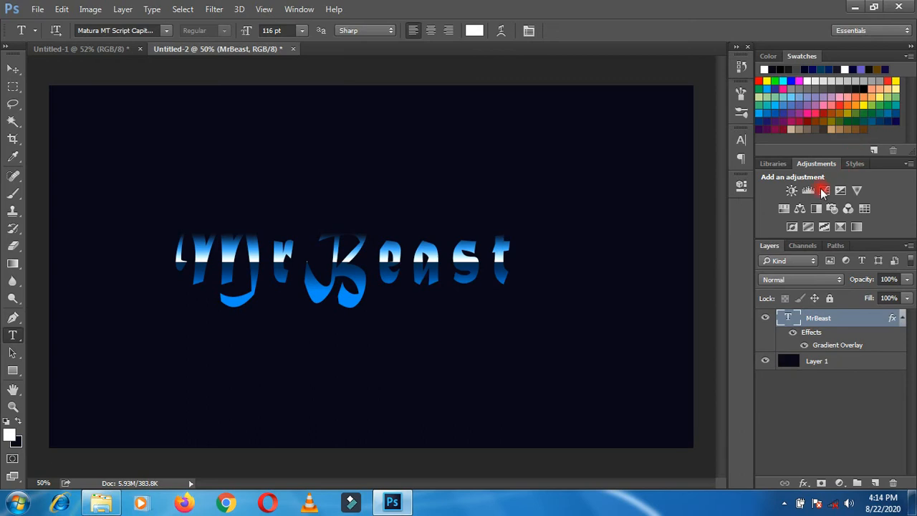
left_click(902, 319)
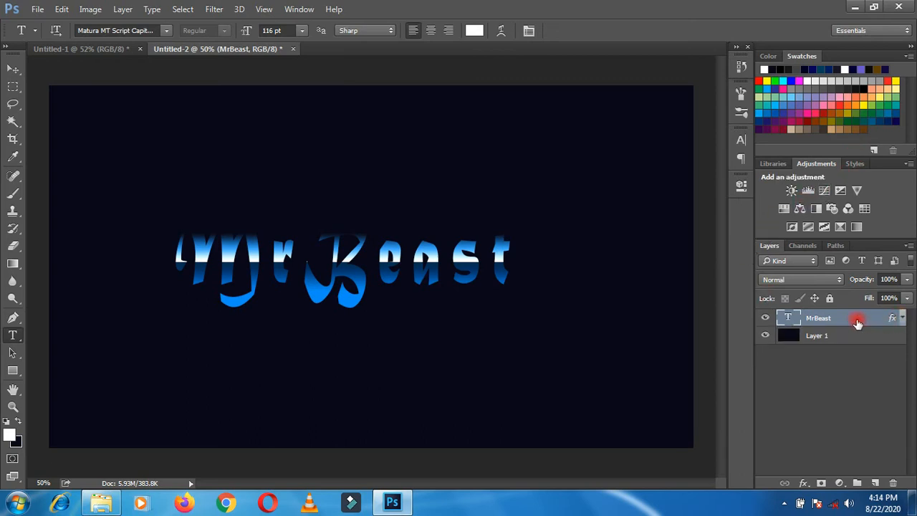
Step: Duplicate the MrBeast text layer and add a 2 px inside stroke to the copy
key("ctrl+j")
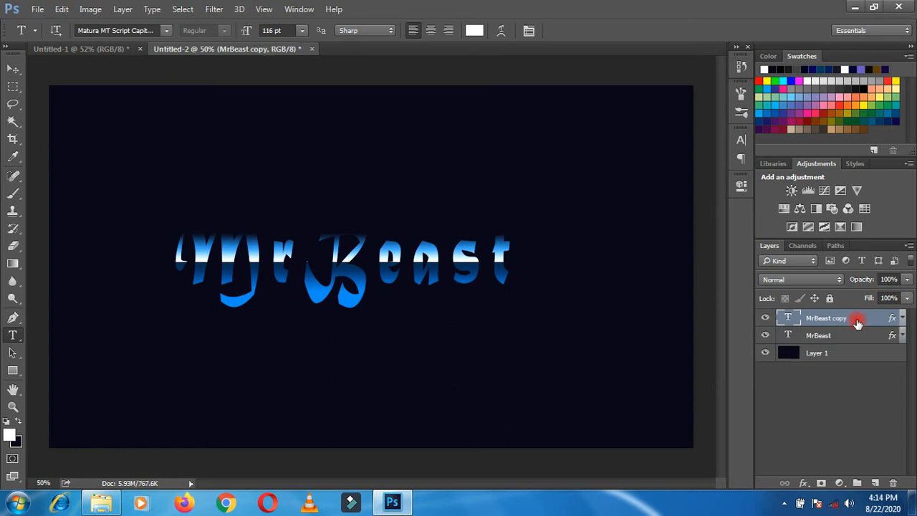
right_click(857, 323)
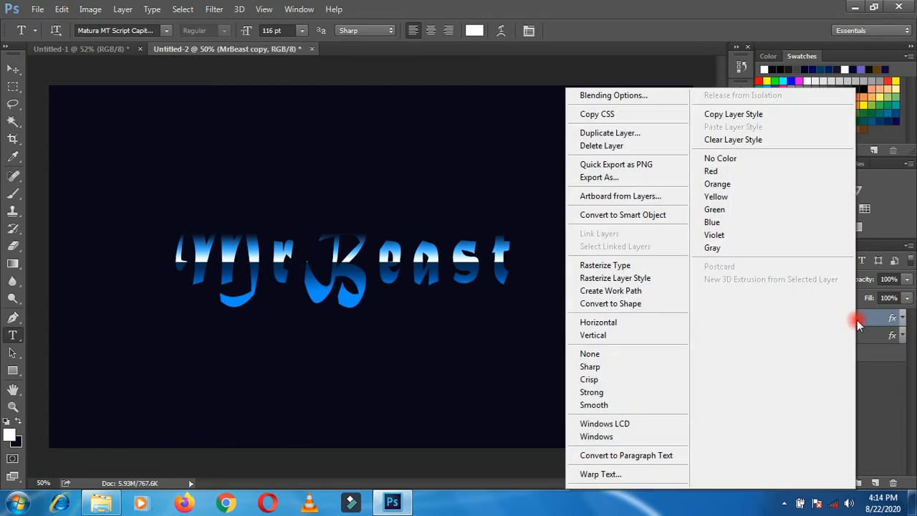
left_click(599, 99)
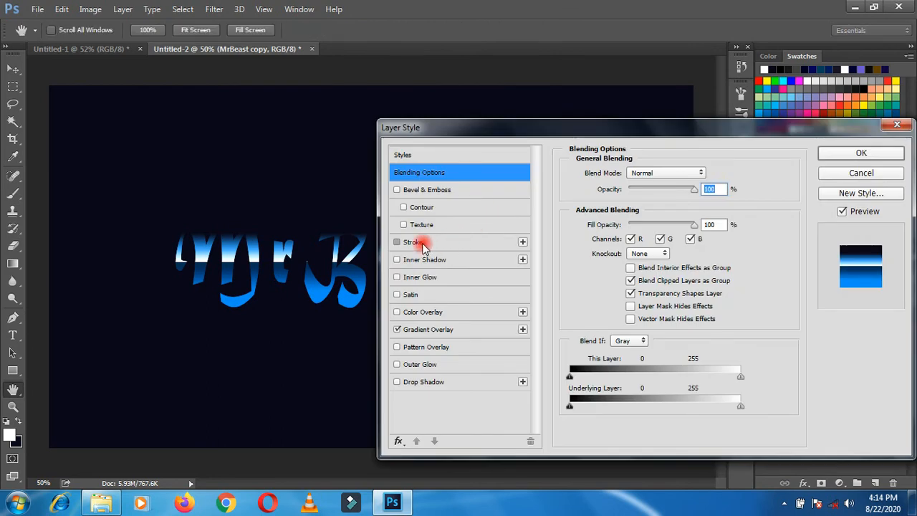
left_click(423, 246)
double_click(695, 174)
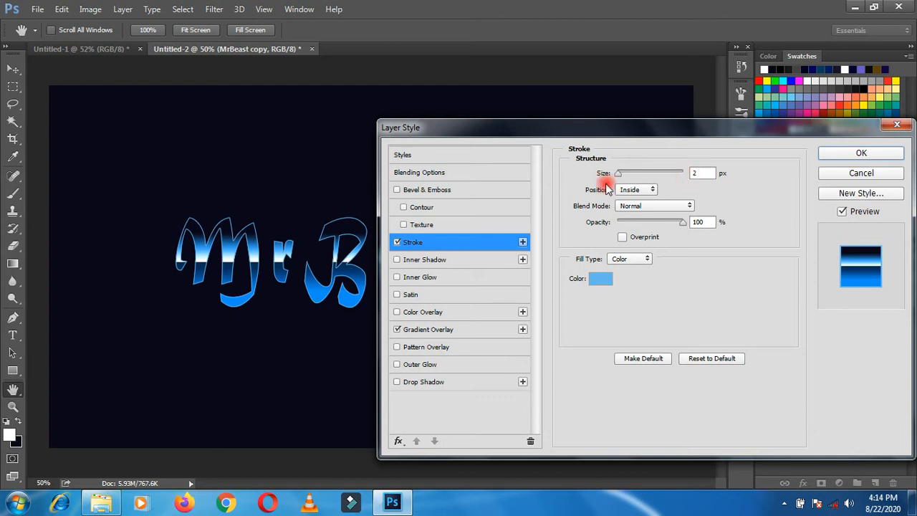
Step: Set the stroke colour to light blue a1d8fb and apply the layer style to the text copy
left_click(601, 278)
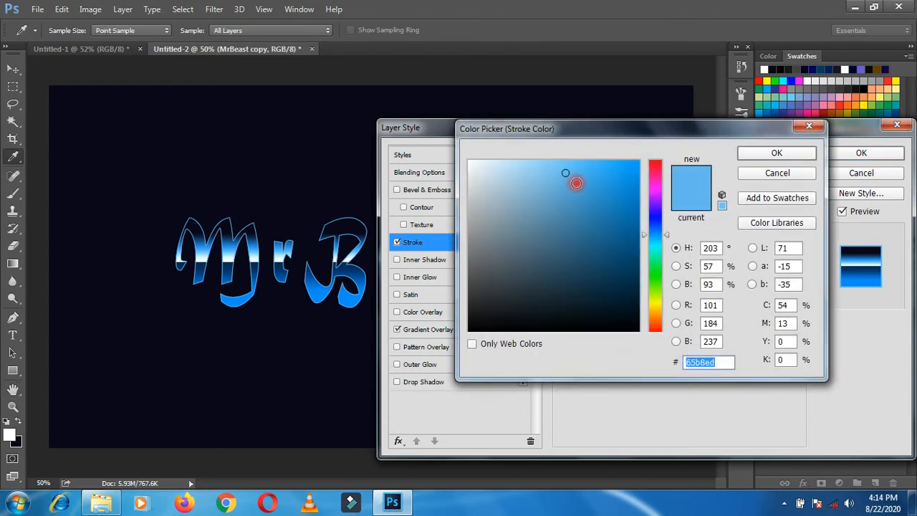
left_click_drag(548, 170, 529, 162)
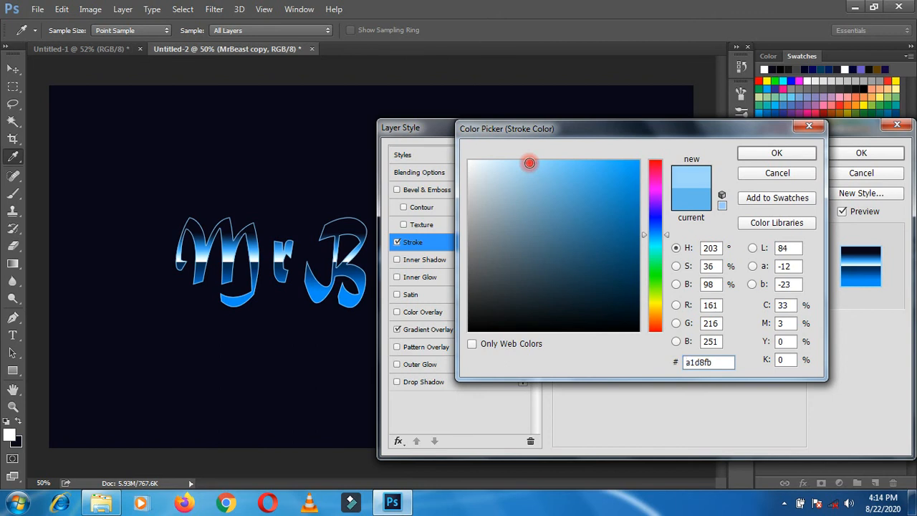
left_click_drag(724, 363, 617, 352)
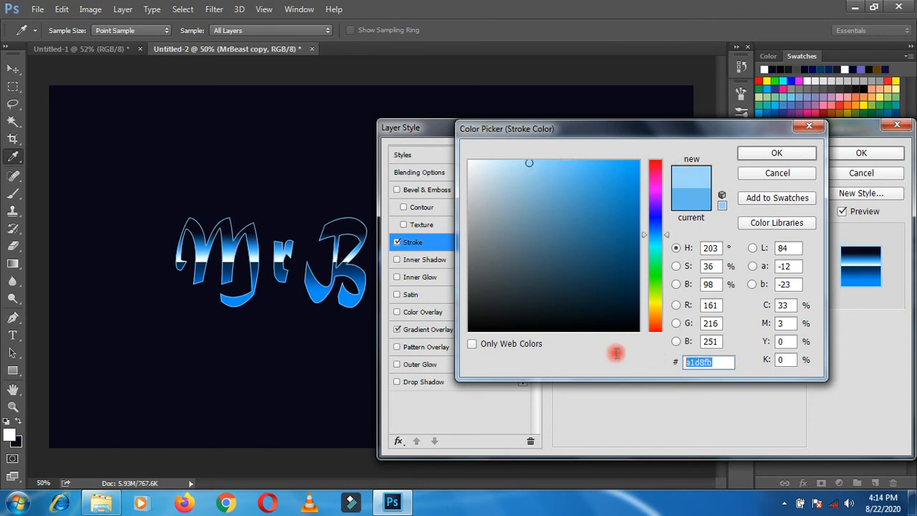
left_click(775, 154)
left_click(862, 155)
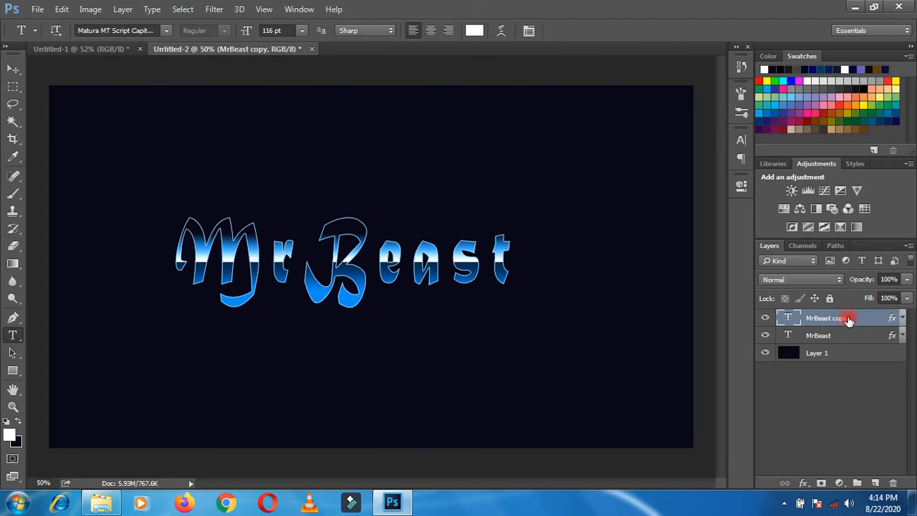
Step: Rasterize the layer style of the MrBeast copy layer and add a layer mask to it
right_click(847, 319)
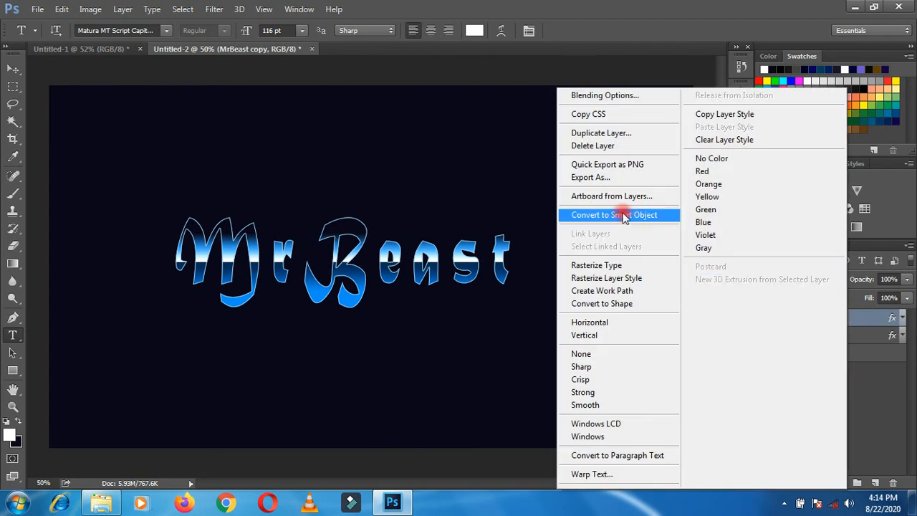
left_click(611, 281)
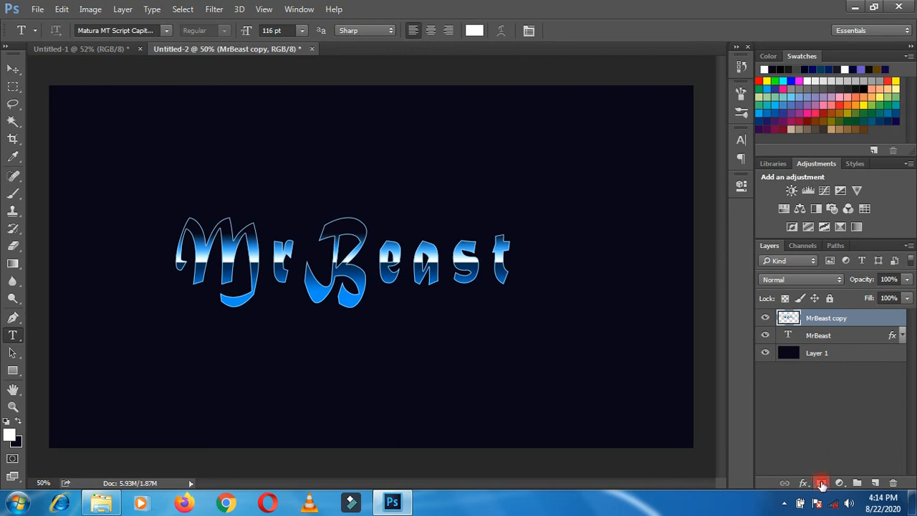
left_click(822, 485)
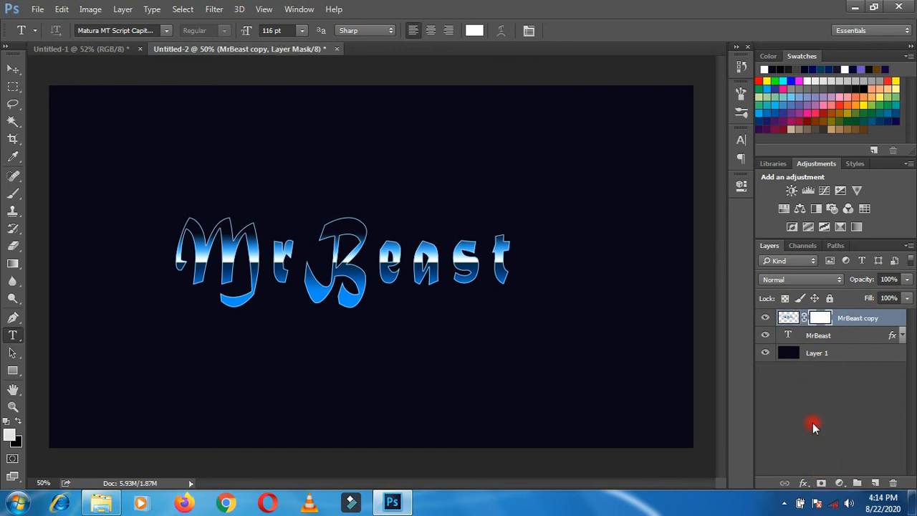
Step: Erase across the whole text on the layer mask with the Eraser to hide the stroked copy
left_click(14, 246)
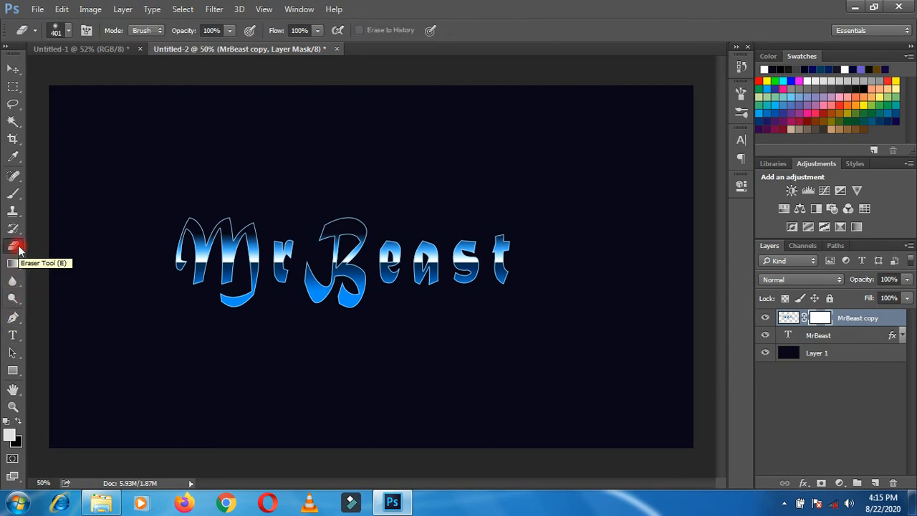
mouse_move(174, 241)
left_mouse_down()
mouse_move(292, 247)
mouse_move(176, 281)
mouse_move(514, 264)
mouse_move(182, 260)
mouse_move(263, 272)
mouse_move(685, 244)
mouse_move(405, 266)
mouse_move(166, 263)
mouse_move(192, 294)
mouse_move(244, 260)
mouse_move(192, 266)
left_mouse_up()
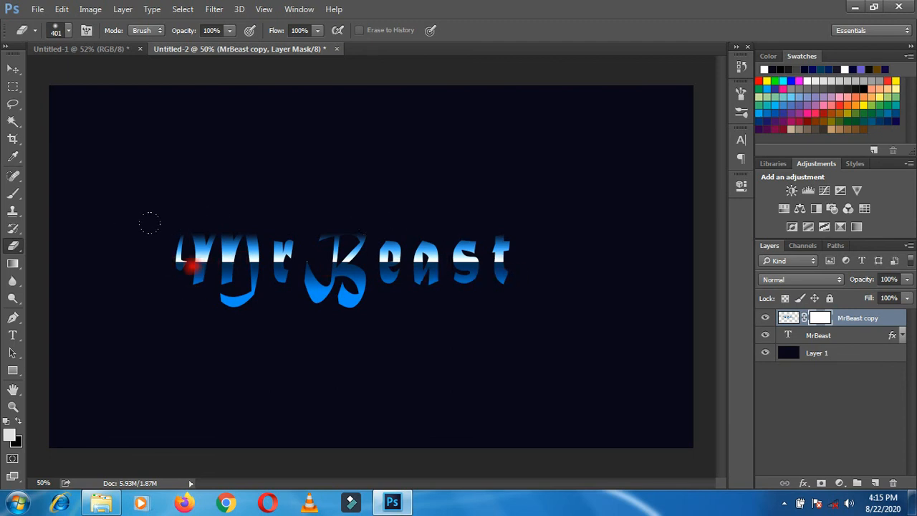
Step: Paint over the letters' edges on the layer mask with a soft 139 px brush at 0% hardness to bring back the stroke
left_click(13, 195)
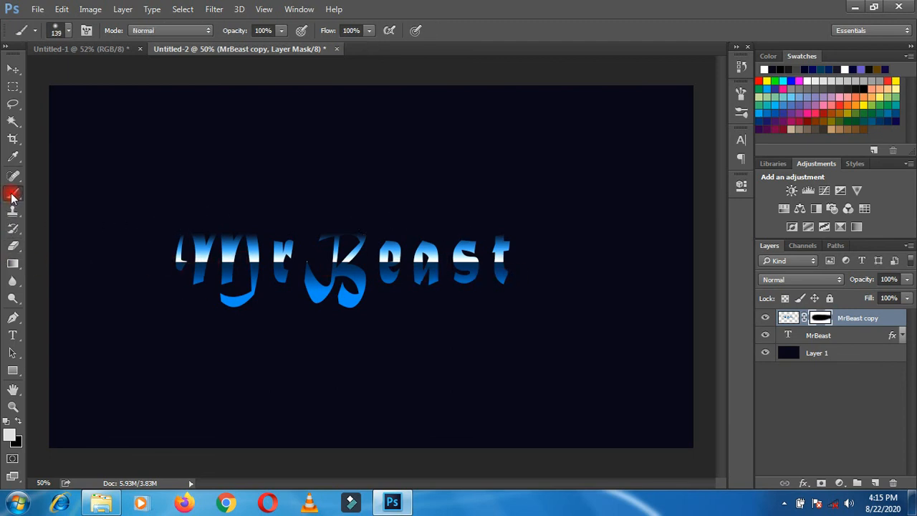
left_click(67, 31)
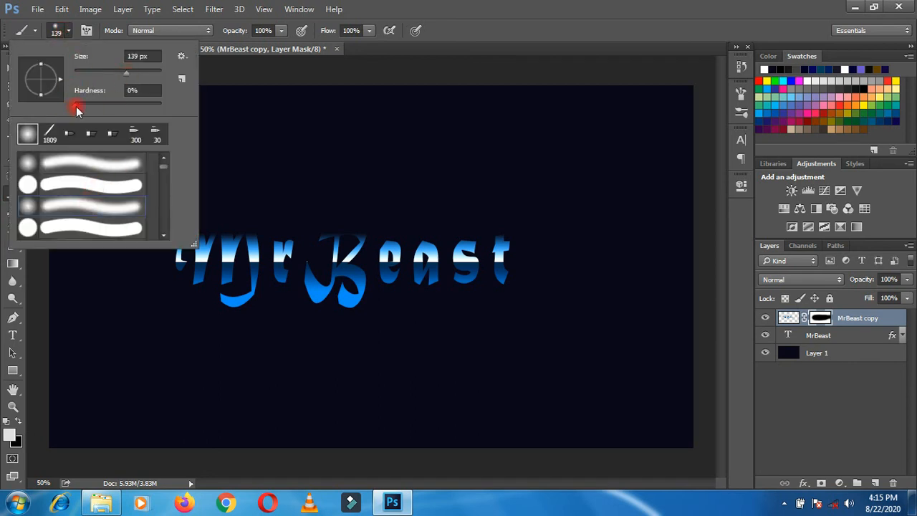
left_click_drag(72, 109, 60, 111)
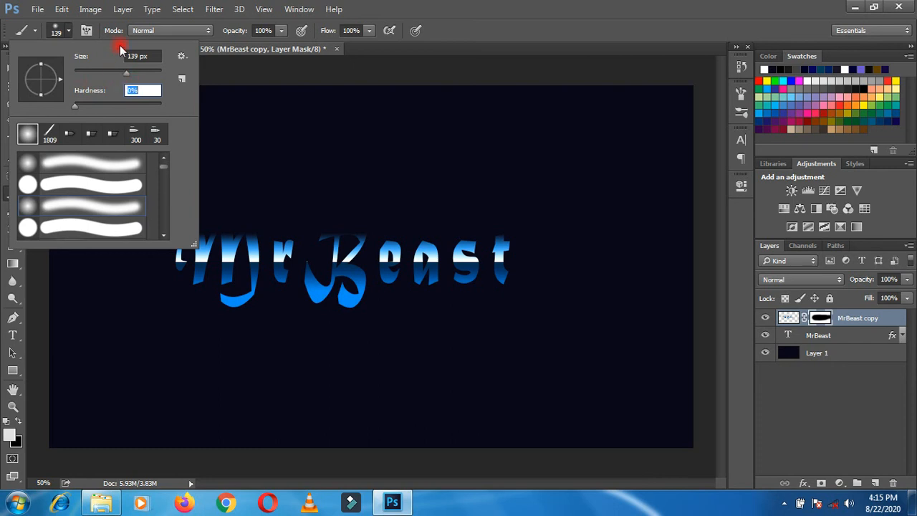
left_click(206, 68)
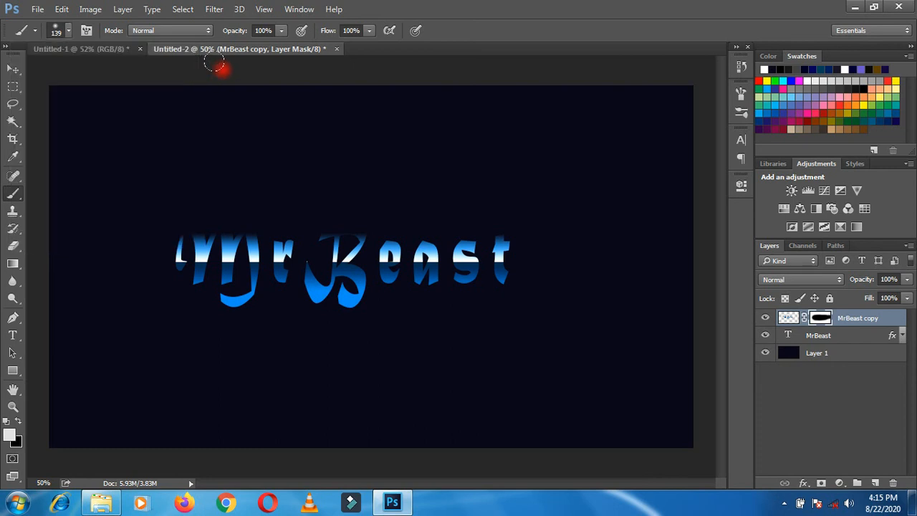
mouse_move(184, 234)
left_mouse_down()
mouse_move(268, 214)
mouse_move(245, 222)
mouse_move(318, 229)
mouse_move(346, 213)
mouse_move(368, 224)
mouse_move(345, 224)
mouse_move(393, 224)
mouse_move(410, 238)
mouse_move(368, 233)
mouse_move(388, 235)
mouse_move(378, 236)
mouse_move(492, 225)
mouse_move(501, 235)
mouse_move(493, 228)
mouse_move(501, 282)
mouse_move(451, 293)
mouse_move(449, 281)
mouse_move(425, 286)
mouse_move(403, 268)
mouse_move(381, 274)
mouse_move(378, 297)
mouse_move(313, 300)
mouse_move(347, 300)
mouse_move(317, 265)
mouse_move(320, 273)
mouse_move(262, 295)
mouse_move(273, 280)
mouse_move(240, 306)
mouse_move(228, 301)
mouse_move(258, 279)
mouse_move(176, 272)
left_mouse_up()
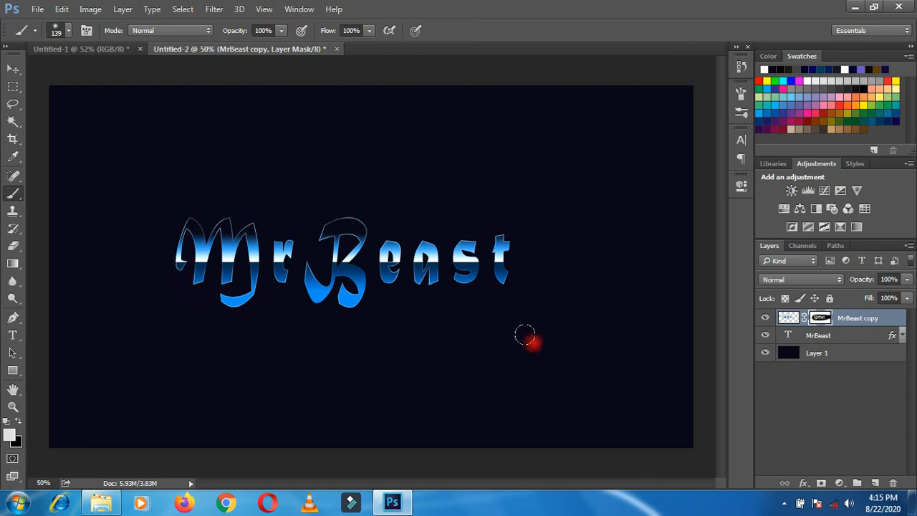